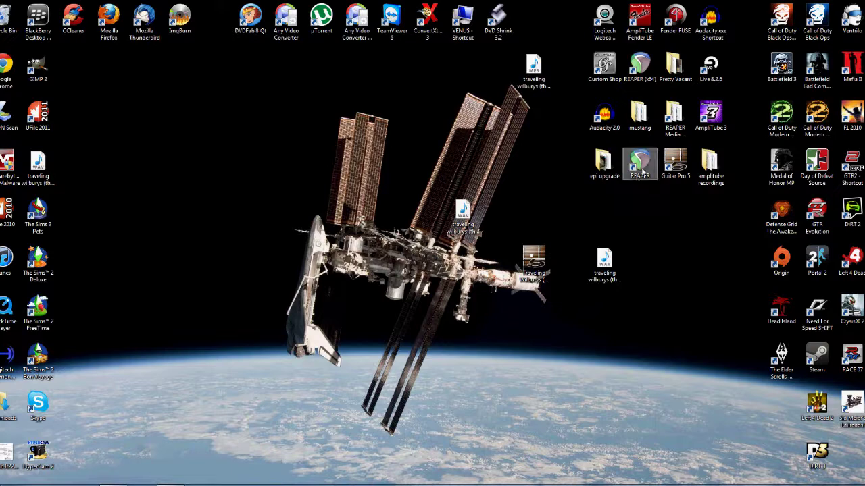
Step: Launch REAPER from its desktop shortcut and reveal the hidden notification-area icons
double_click(640, 166)
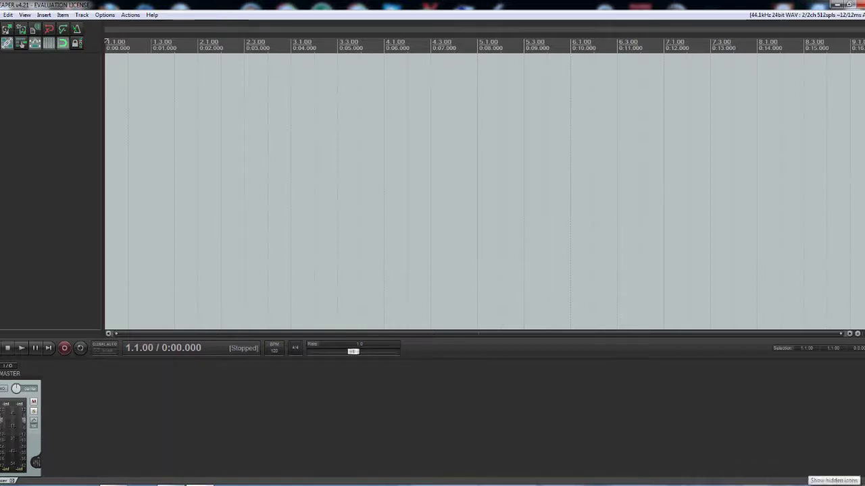
click(844, 482)
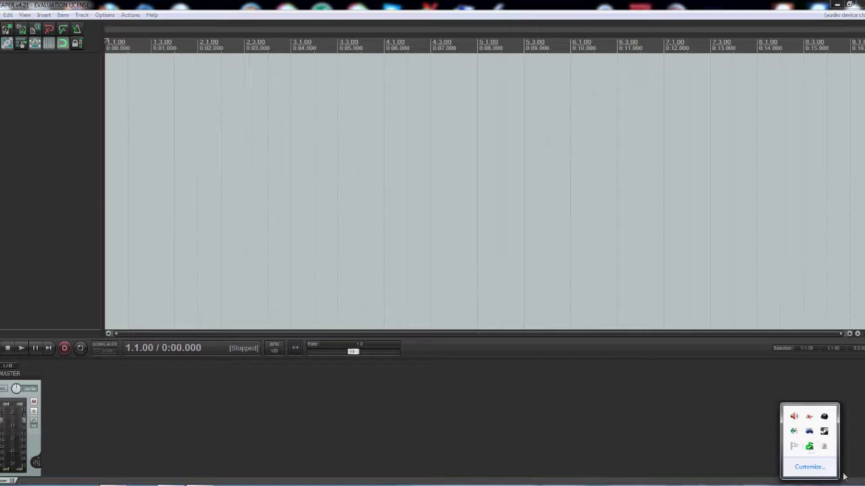
click(686, 421)
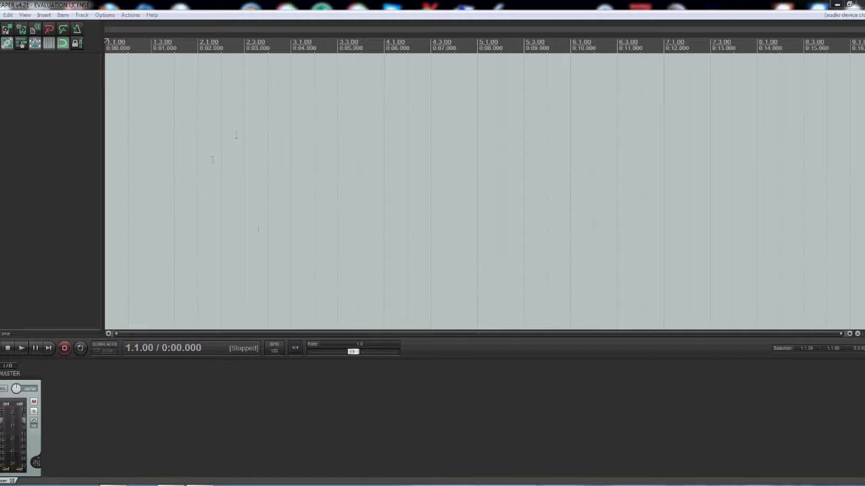
click(82, 15)
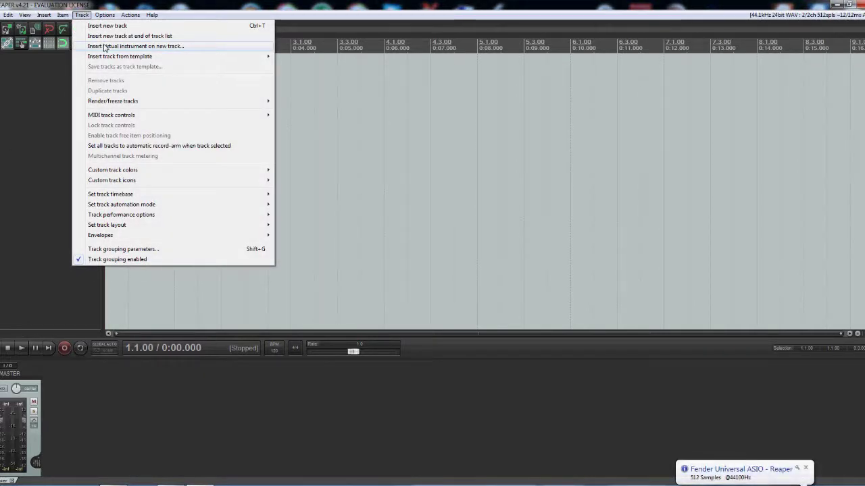
Step: Insert the AmpliTube3 VST instrument on a new track and move its amp window down
click(104, 46)
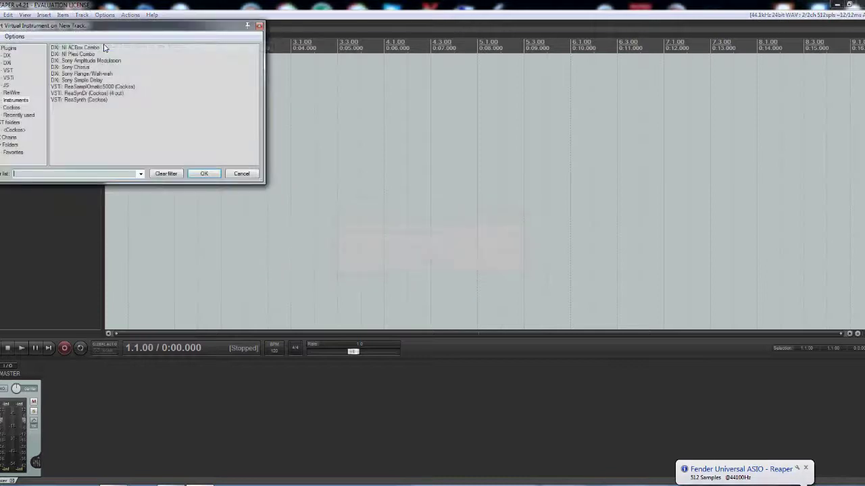
click(8, 71)
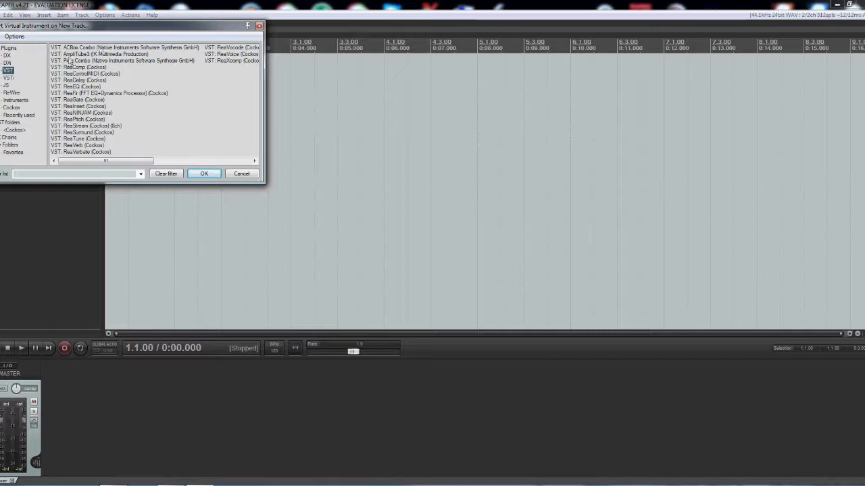
click(79, 55)
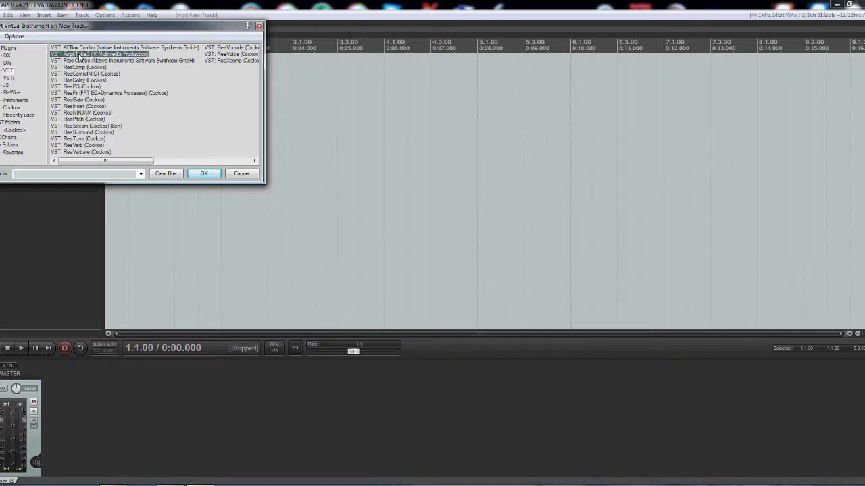
click(204, 174)
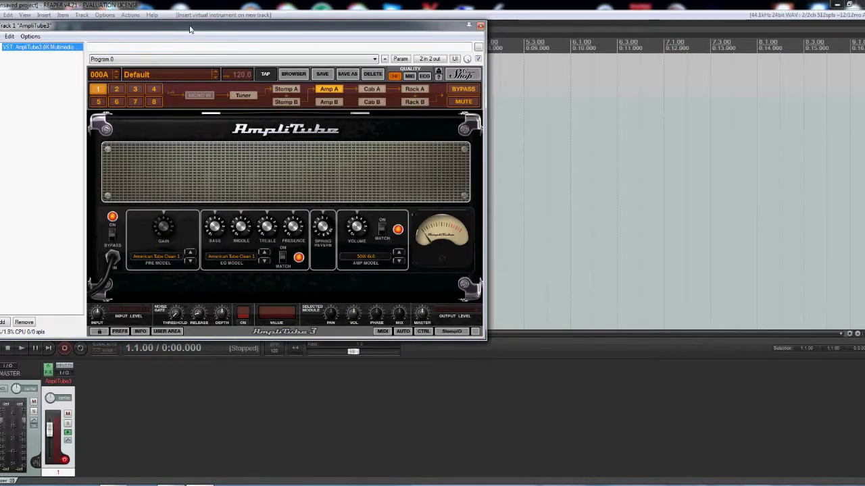
drag(169, 26, 307, 212)
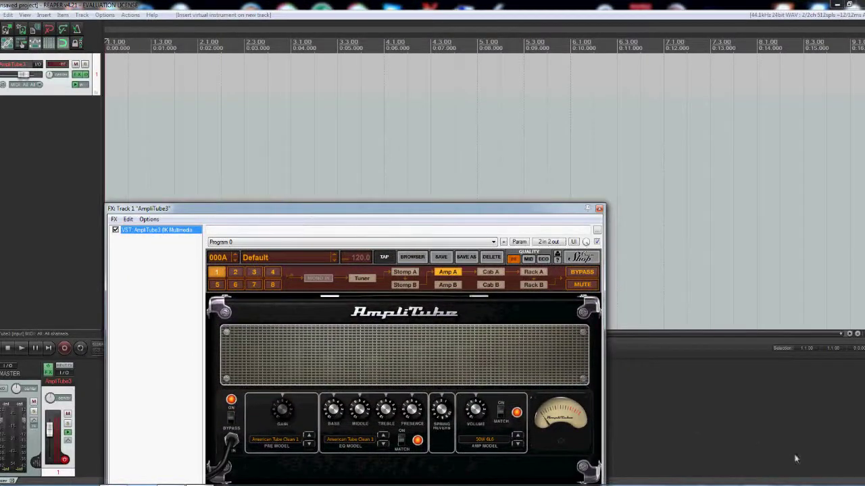
Step: Open ASIO4ALL settings from the tray and scroll to the BEHRINGER USB WDM audio device
click(809, 484)
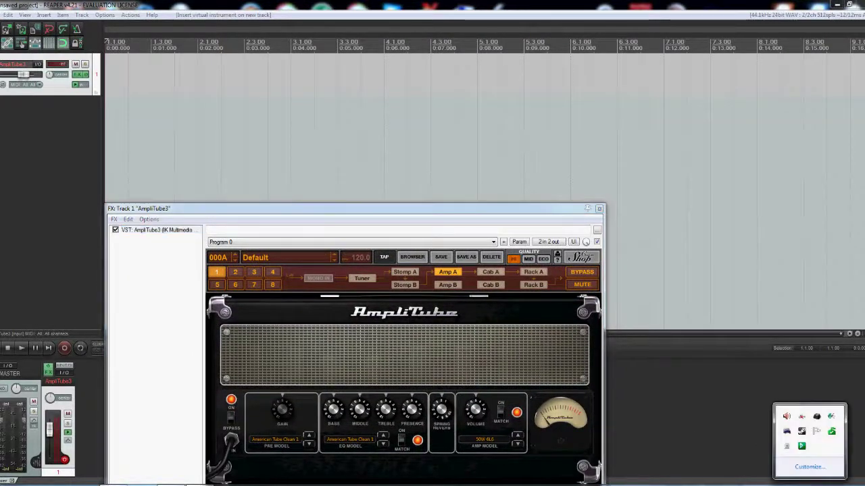
click(801, 446)
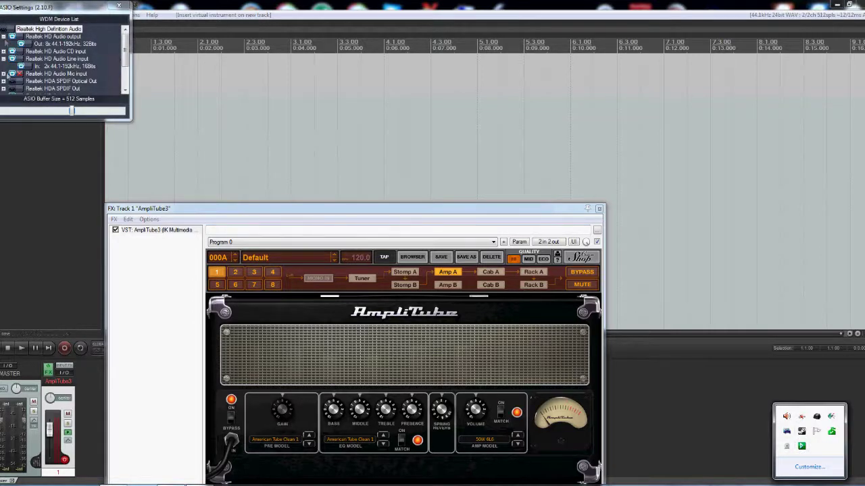
click(115, 57)
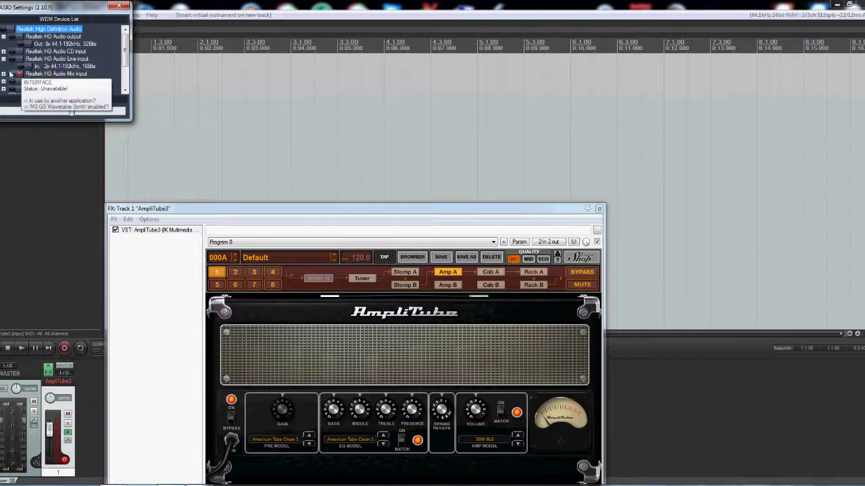
drag(124, 40, 122, 66)
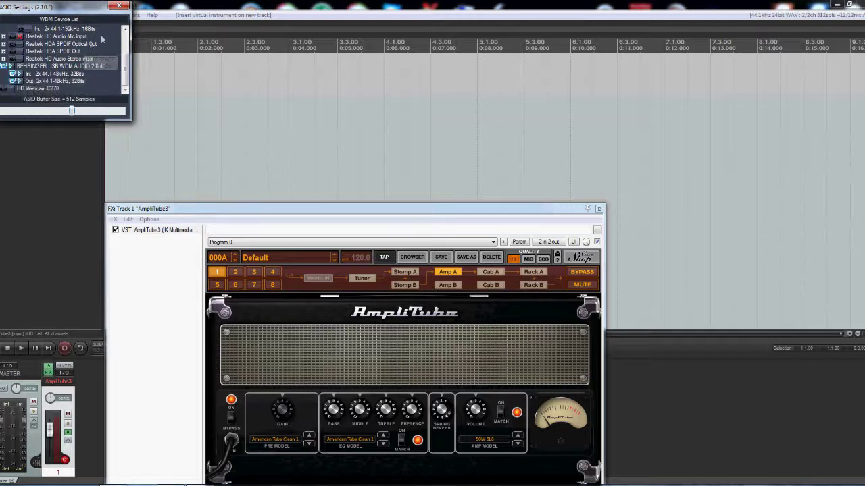
Step: Close ASIO4ALL and set track 1 to record its stereo output, latency compensated
click(119, 5)
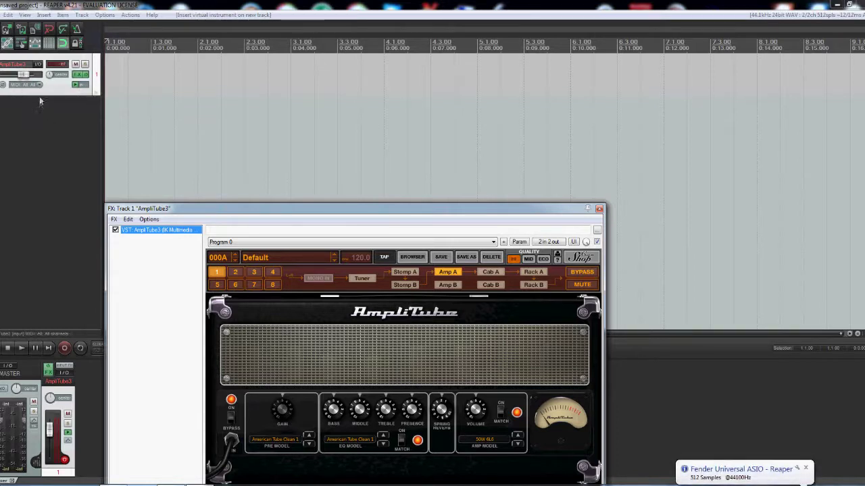
right_click(79, 85)
mouse_move(99, 110)
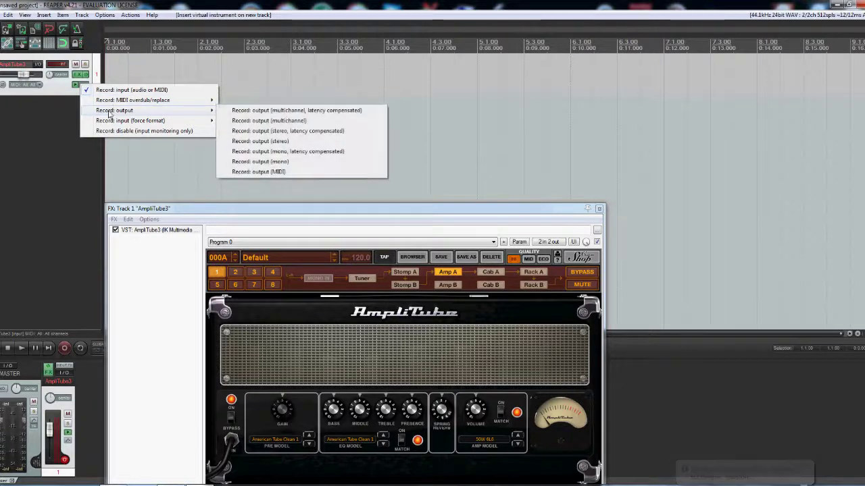
click(263, 131)
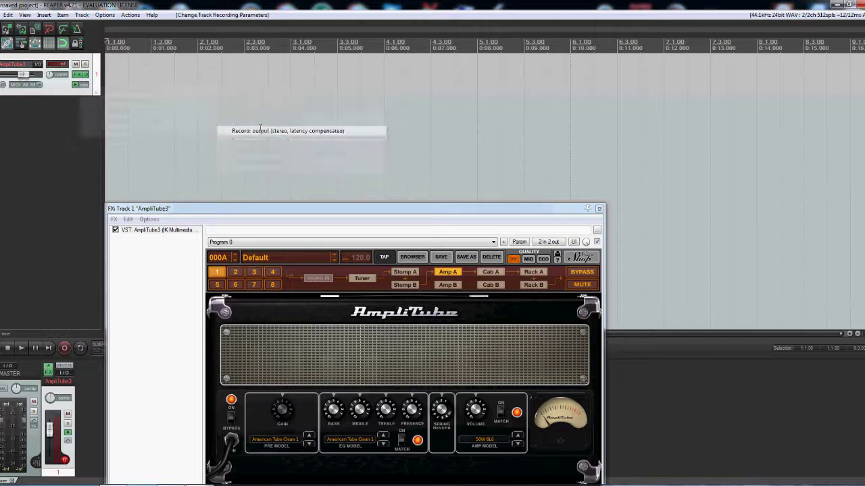
Step: Set the track input to Stereo BEHRINGER USB AUDIO 1/2
click(34, 86)
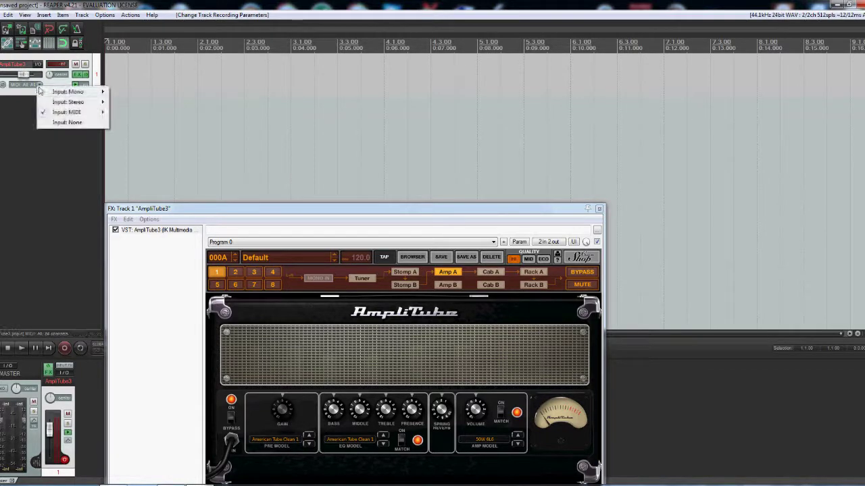
mouse_move(47, 93)
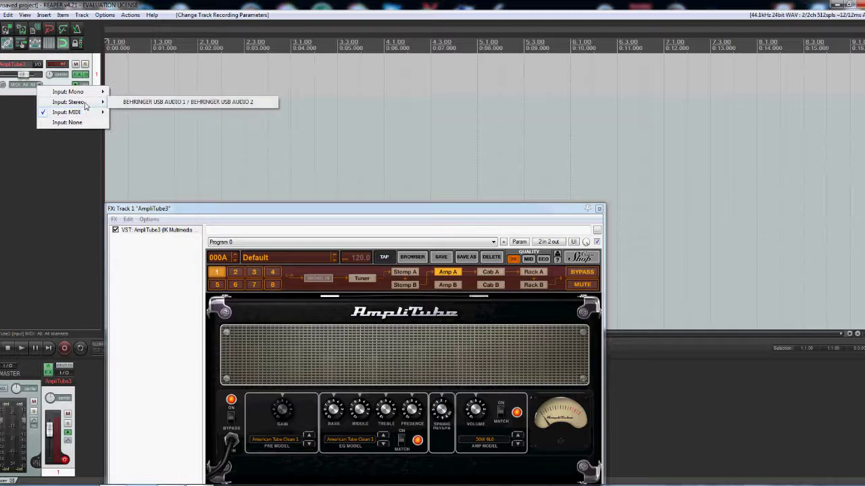
click(150, 101)
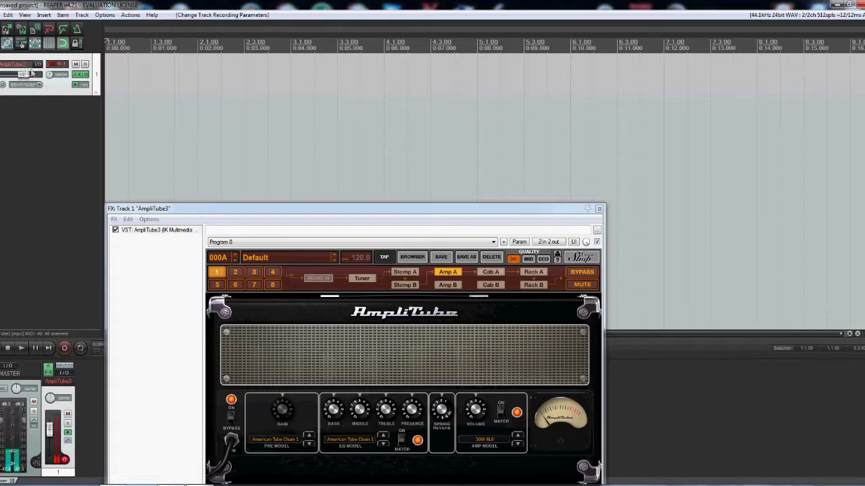
mouse_move(35, 76)
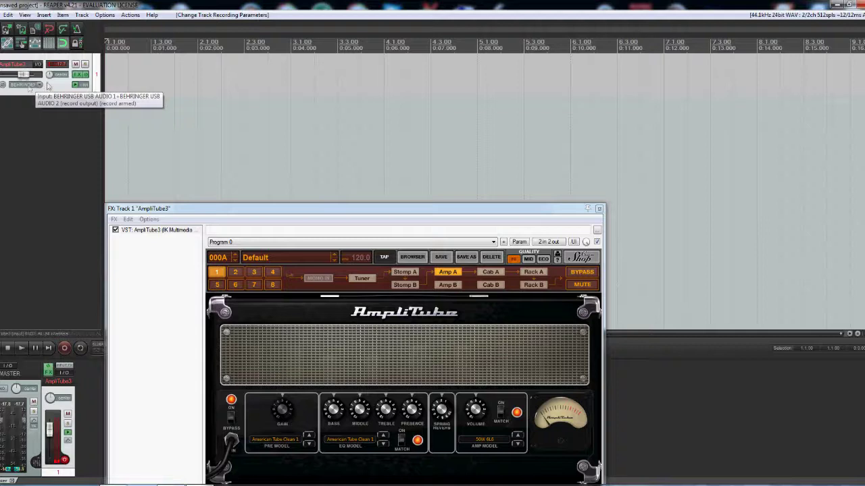
Step: Load AmpliTube's Custom Shop > Orange AD-30 > Mod Crunch preset
click(283, 259)
mouse_move(283, 270)
mouse_move(278, 288)
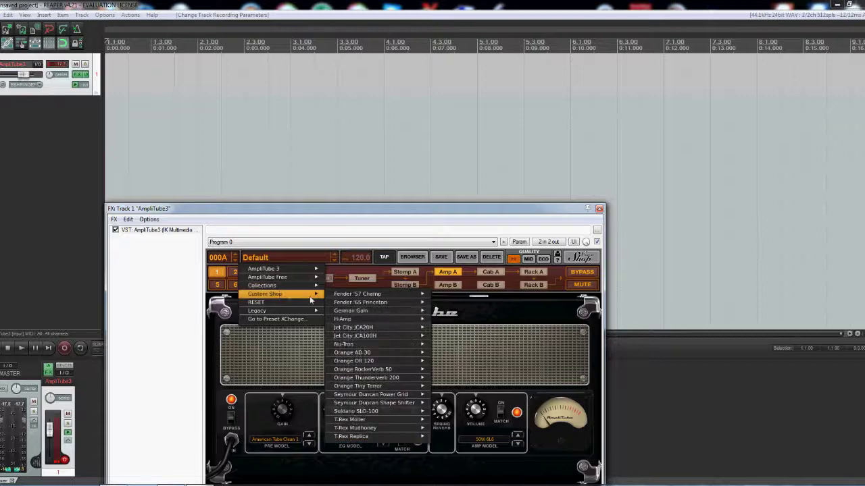
mouse_move(363, 310)
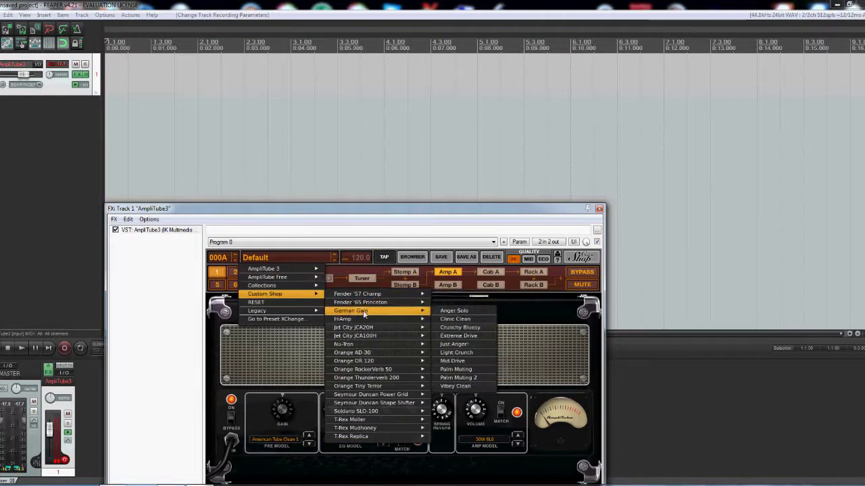
mouse_move(365, 353)
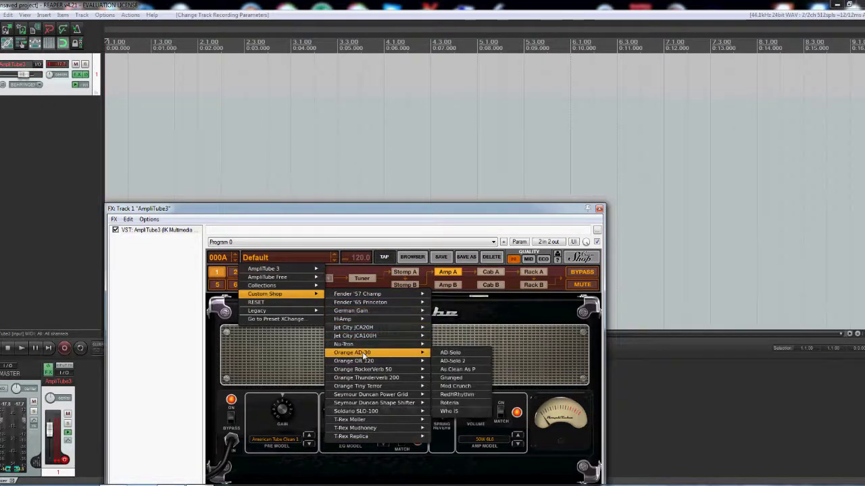
click(466, 386)
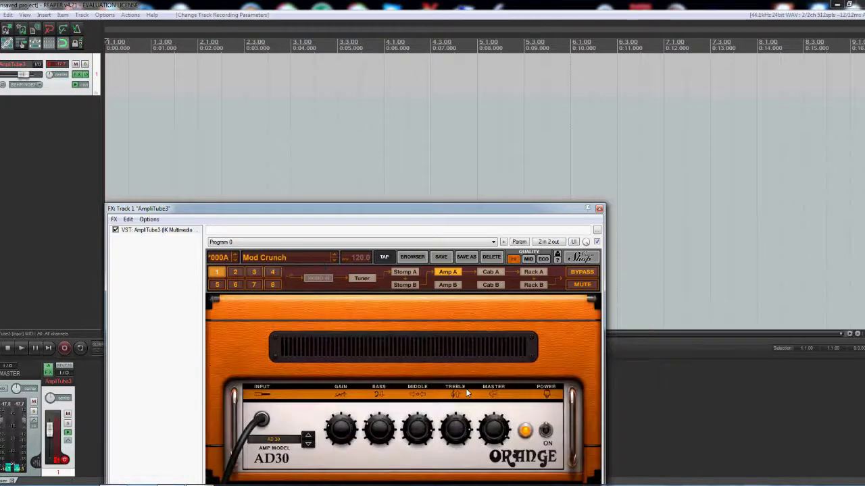
Step: Record a roughly 13-second guitar take on track 1, then stop
click(66, 349)
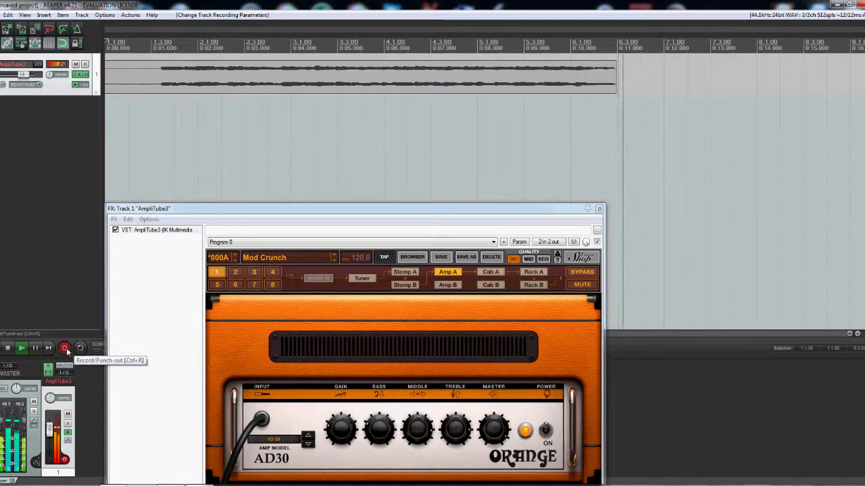
click(6, 349)
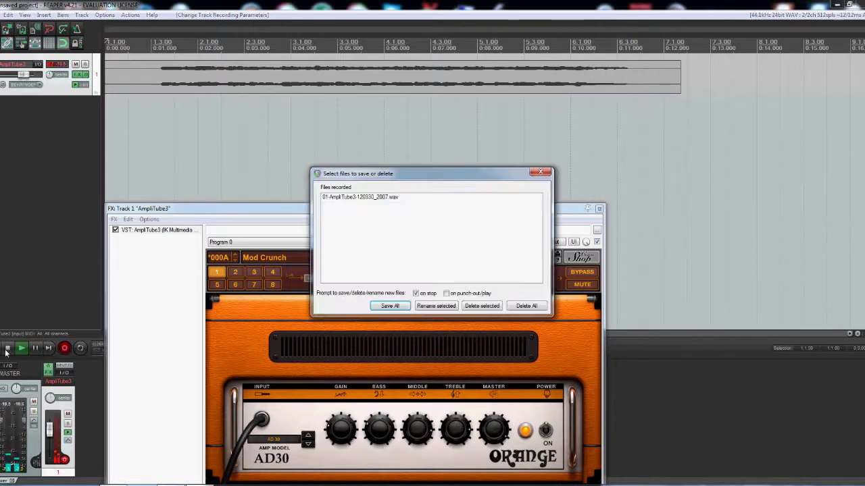
Step: Rename the recorded file to 'orange demo' and save all recorded files
click(371, 199)
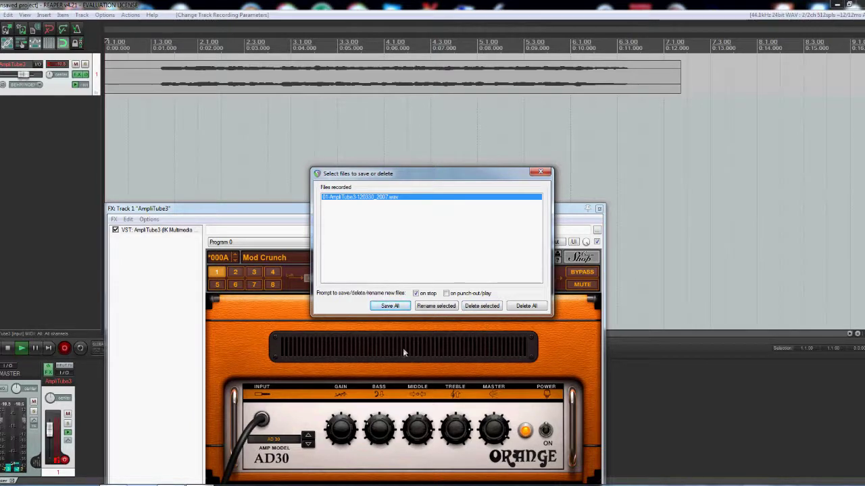
click(436, 306)
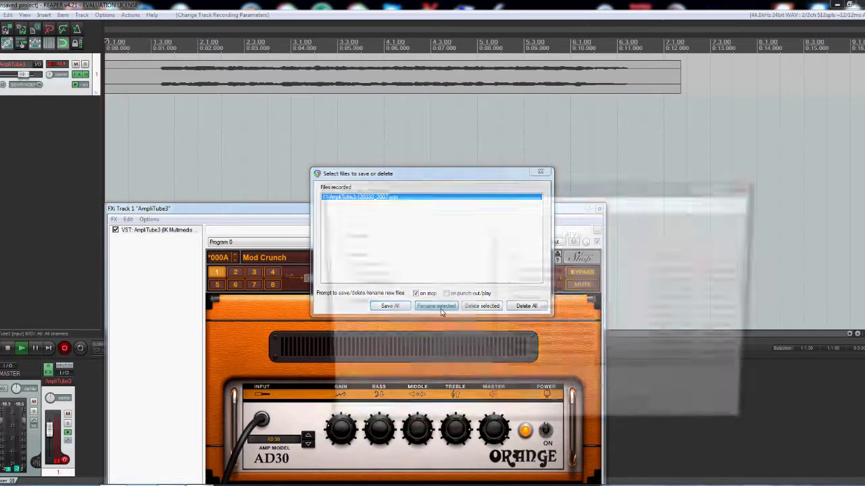
text(o)
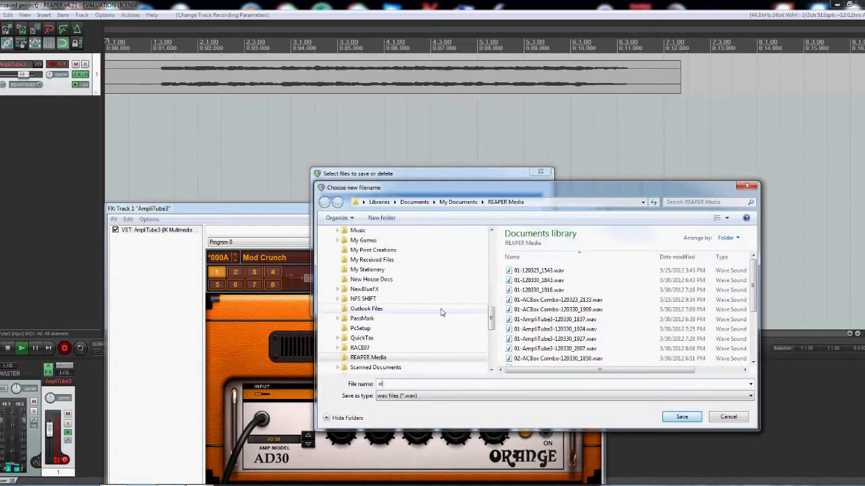
text(range demo)
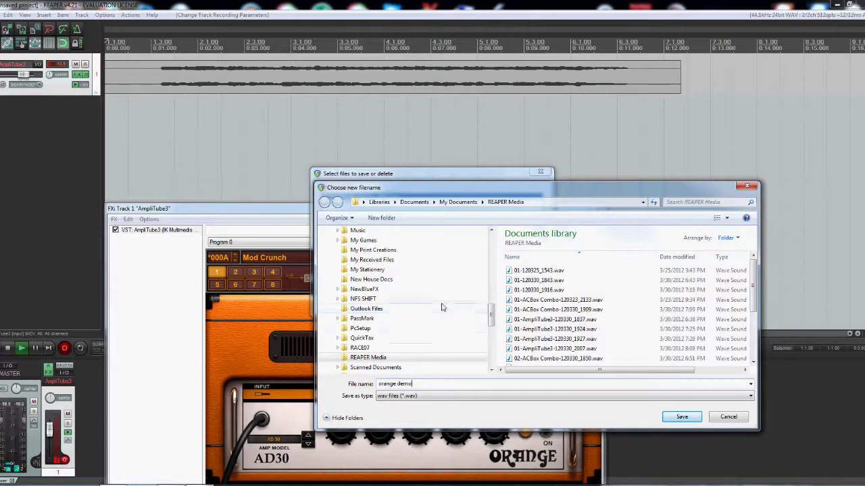
click(682, 417)
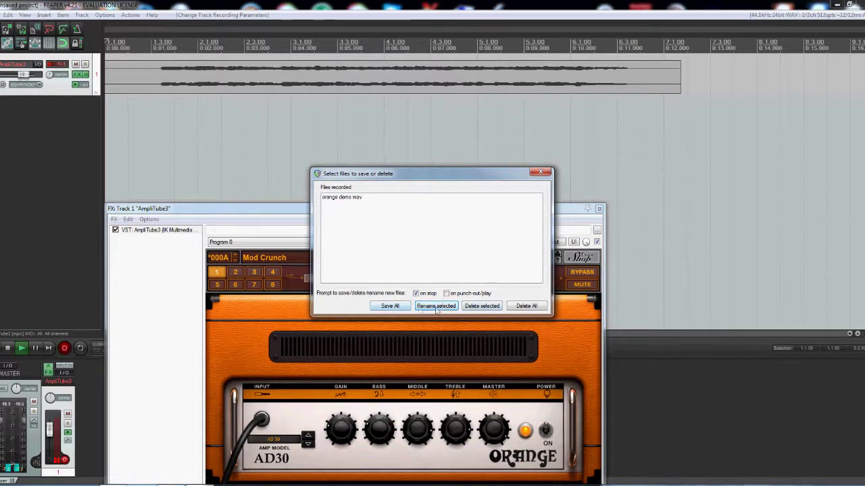
click(351, 198)
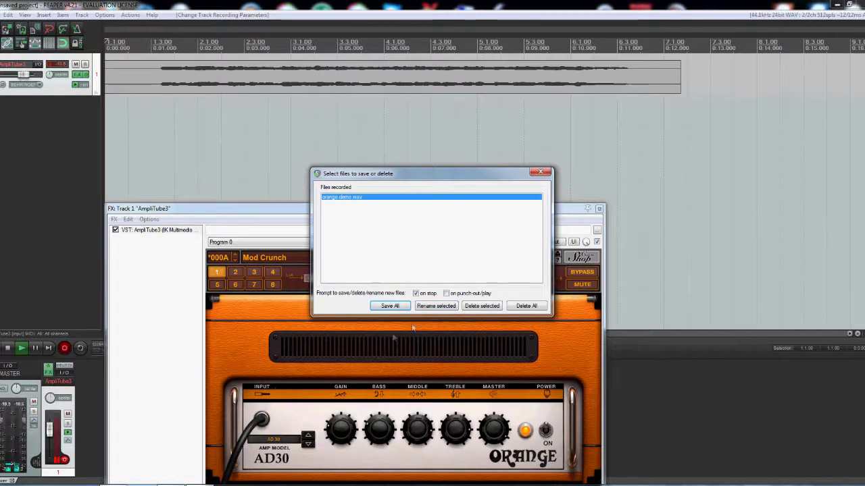
click(390, 305)
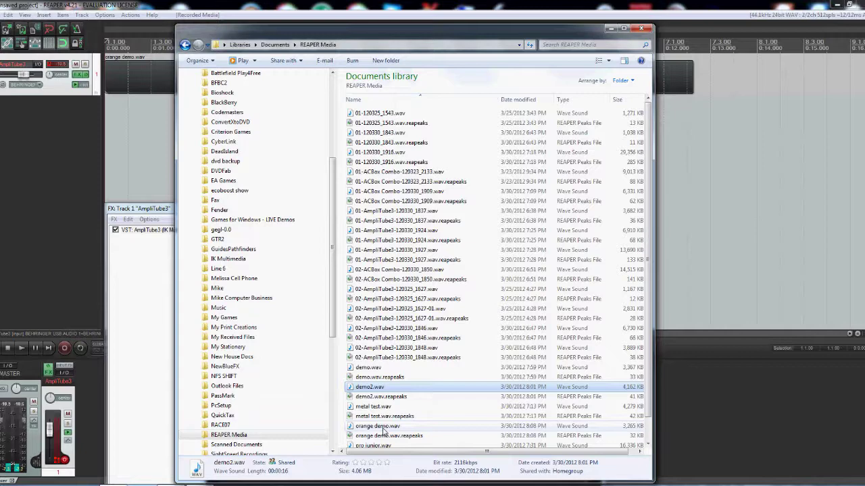
Step: Play orange demo.wav in Media Player, close the player, and return to REAPER
double_click(382, 427)
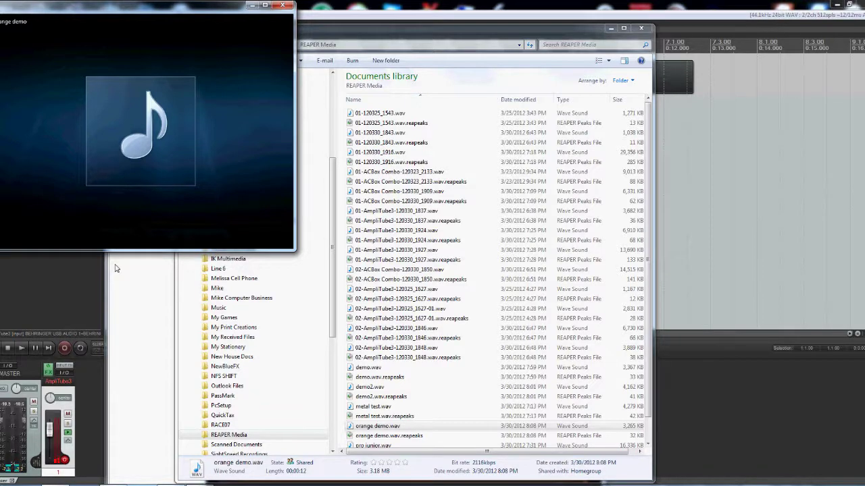
click(282, 6)
click(119, 143)
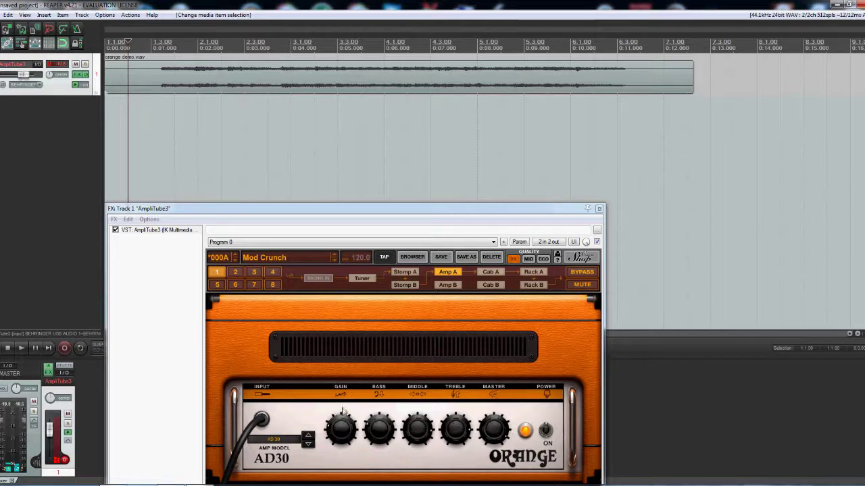
Step: Raise the AmpliTube gain, delete the orange demo take, and start recording a new take
drag(336, 423, 360, 386)
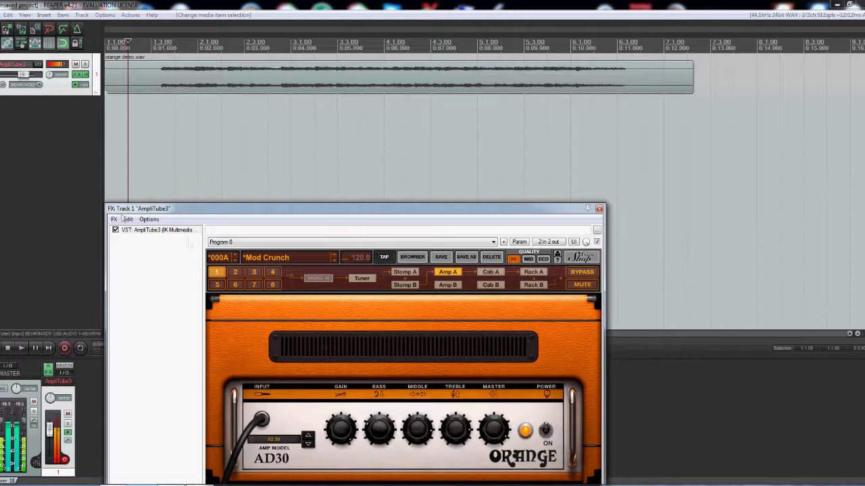
click(135, 88)
key(Delete)
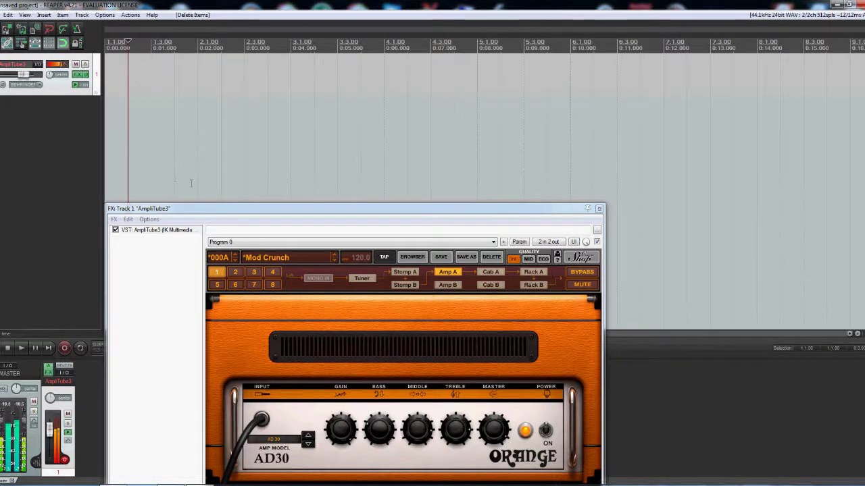
drag(236, 216, 363, 232)
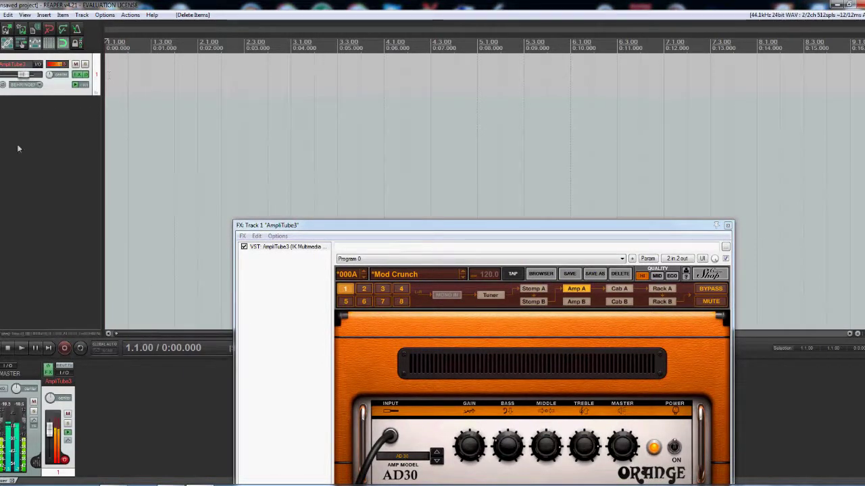
click(65, 348)
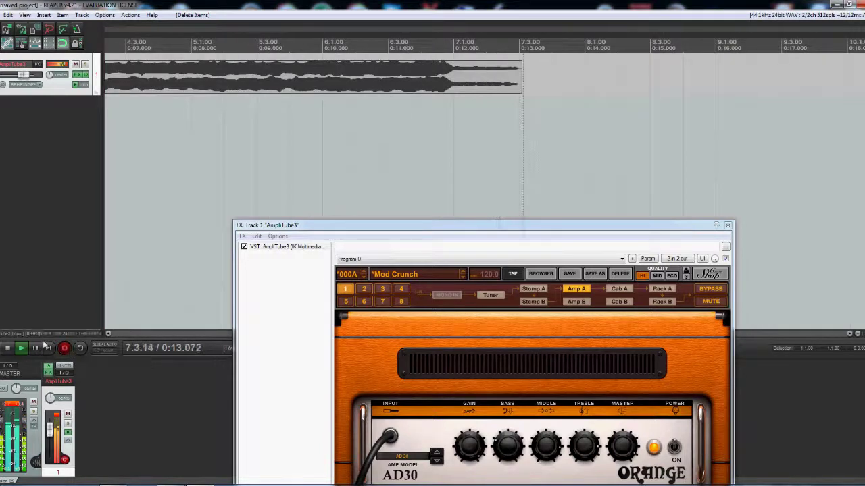
Step: Stop recording and save the new take as 'orange hi gain.wav'
click(7, 348)
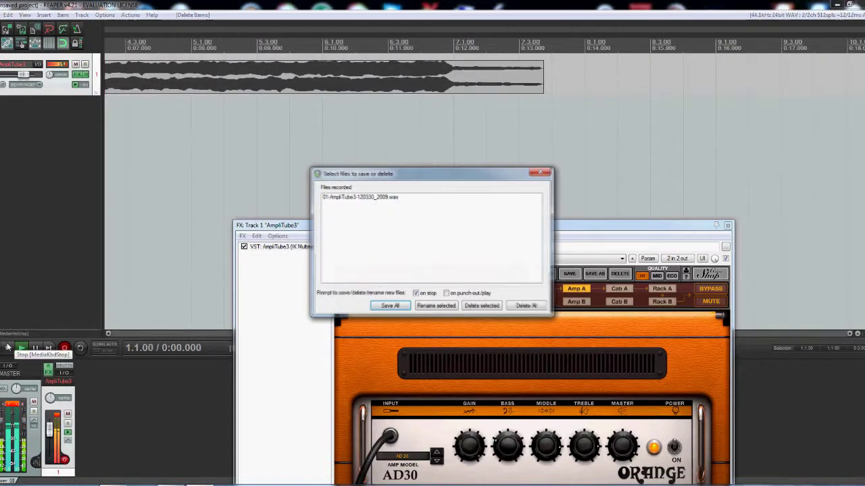
click(354, 199)
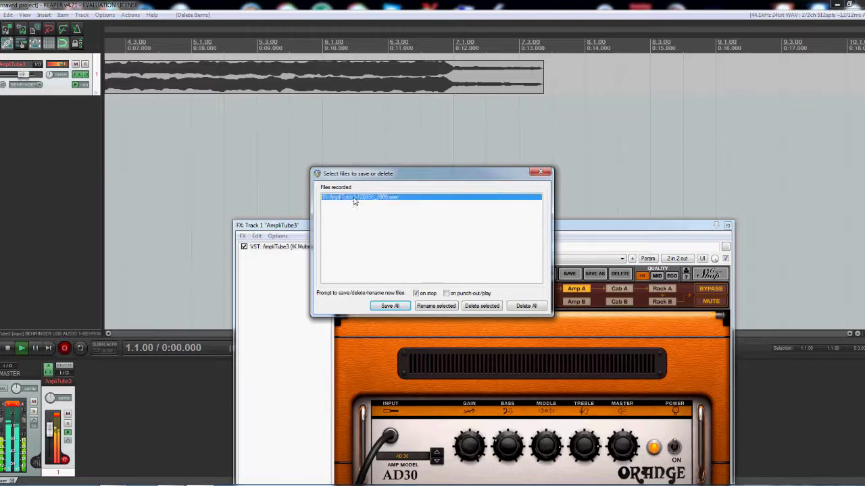
click(435, 308)
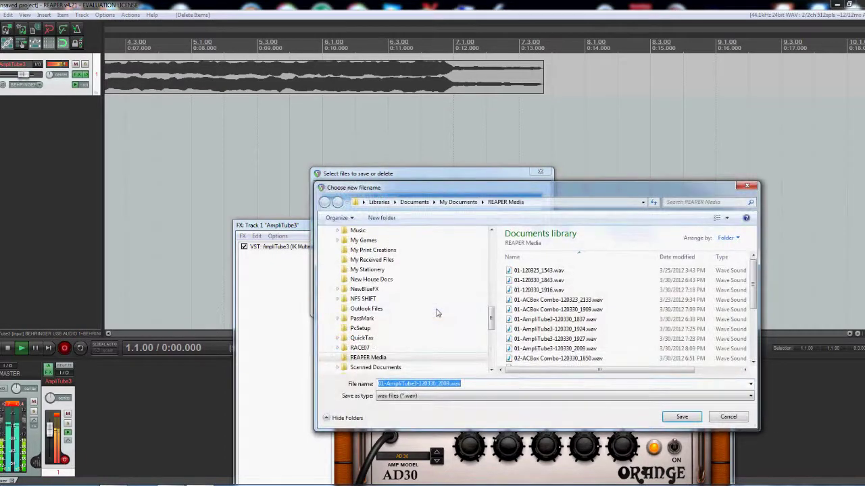
text(oran)
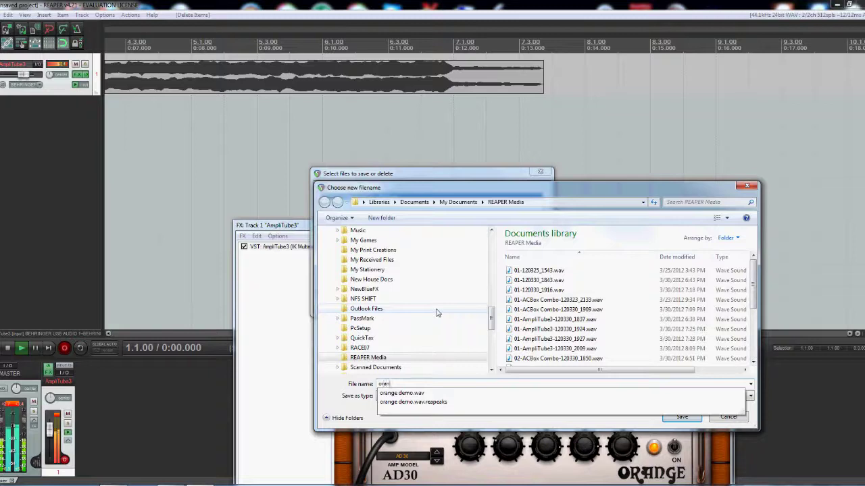
text(ge hi)
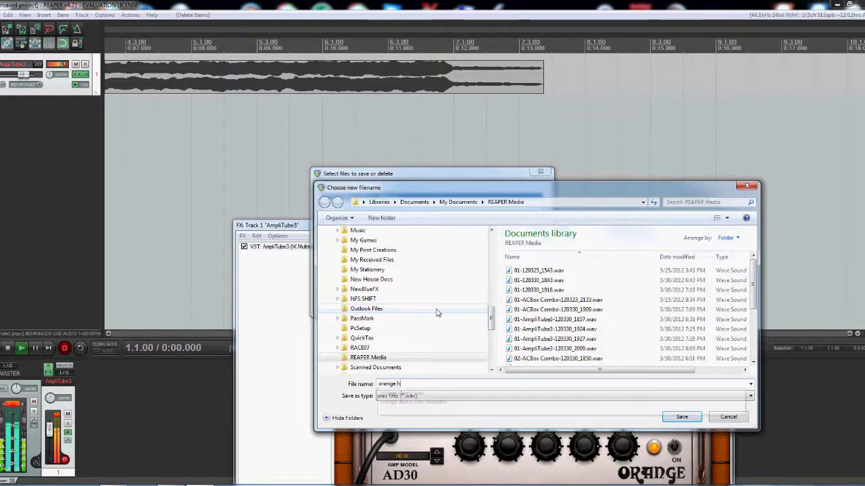
text( gain)
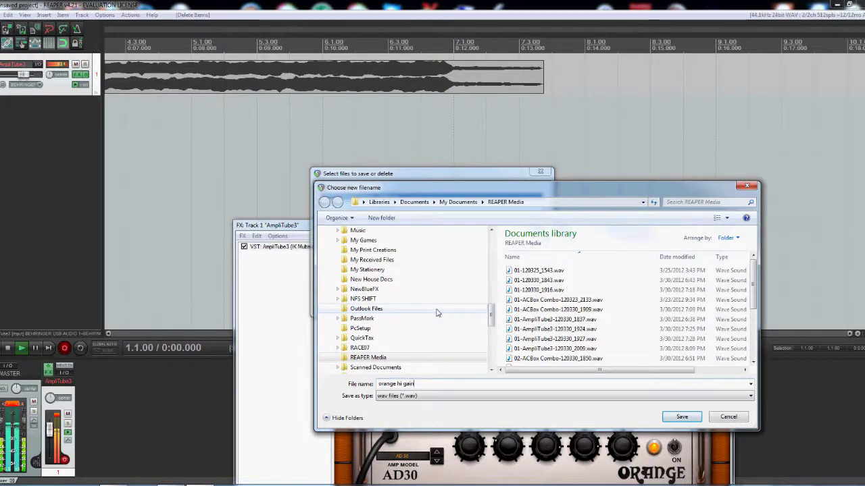
click(681, 418)
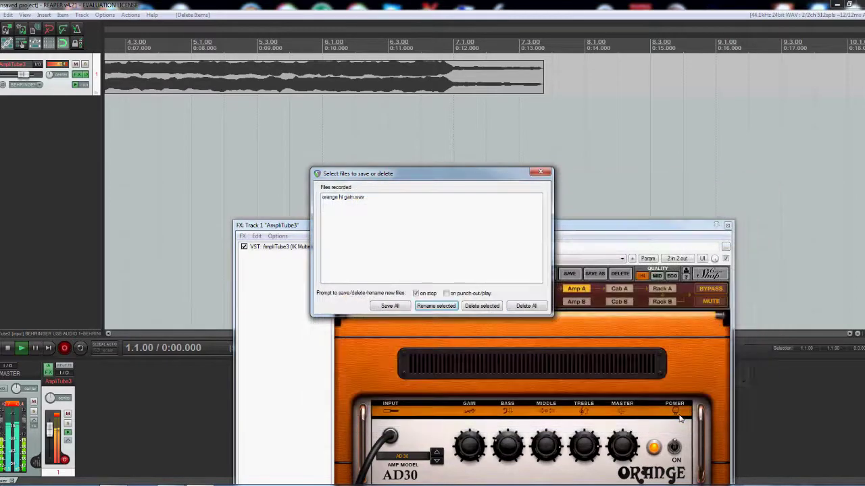
click(344, 199)
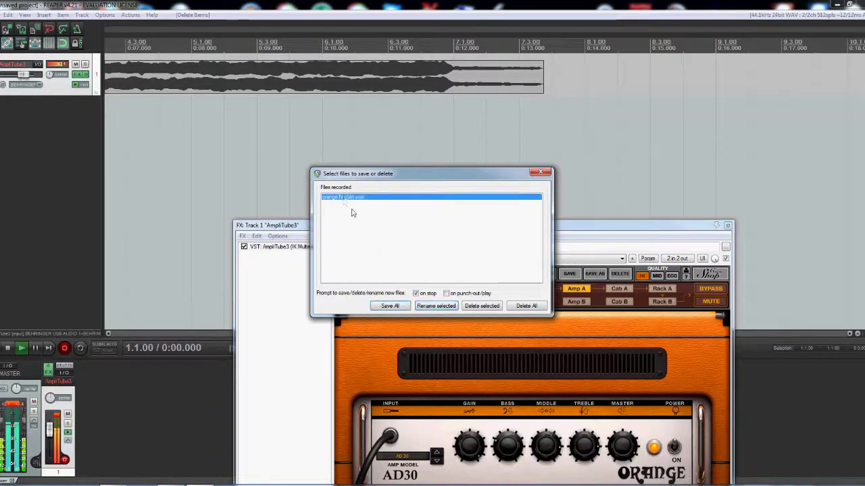
click(389, 307)
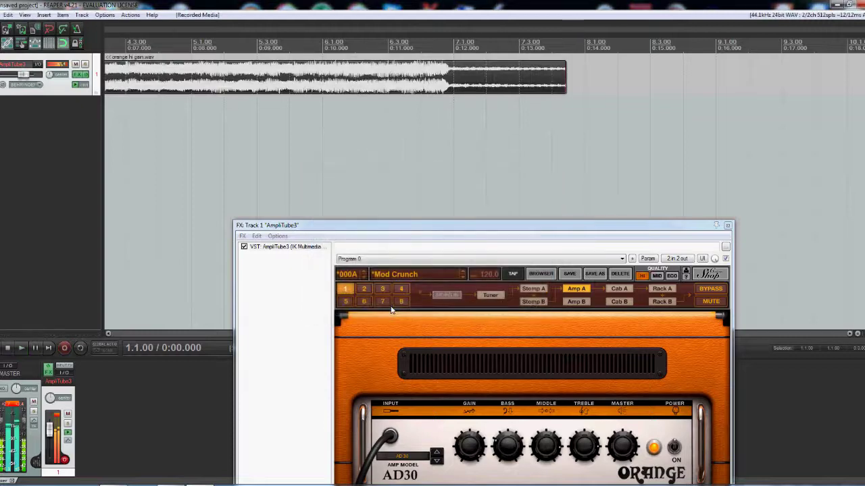
Step: Play the take back from bar 4.3, stop, and switch to the REAPER Media folder
click(119, 117)
click(22, 348)
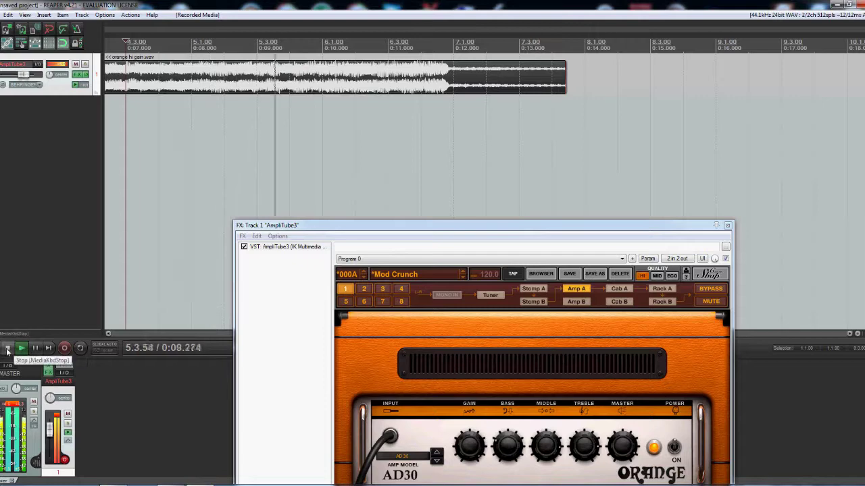
key(space)
key(alt+Tab)
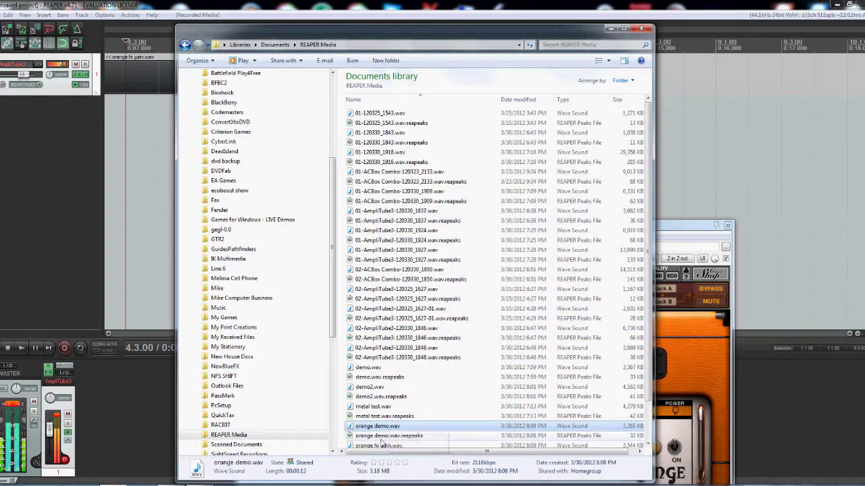
Step: Play orange hi gain.wav in Windows Media Player, then close the player and return to REAPER
scroll(391, 433, down, 1)
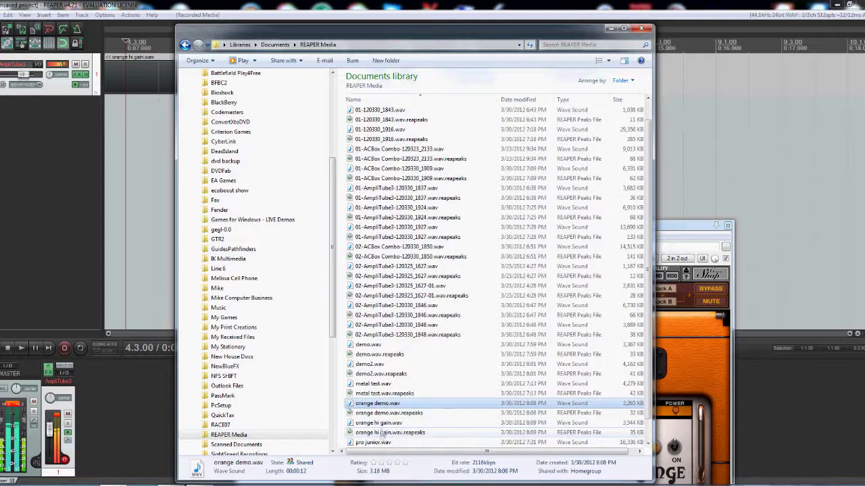
double_click(378, 423)
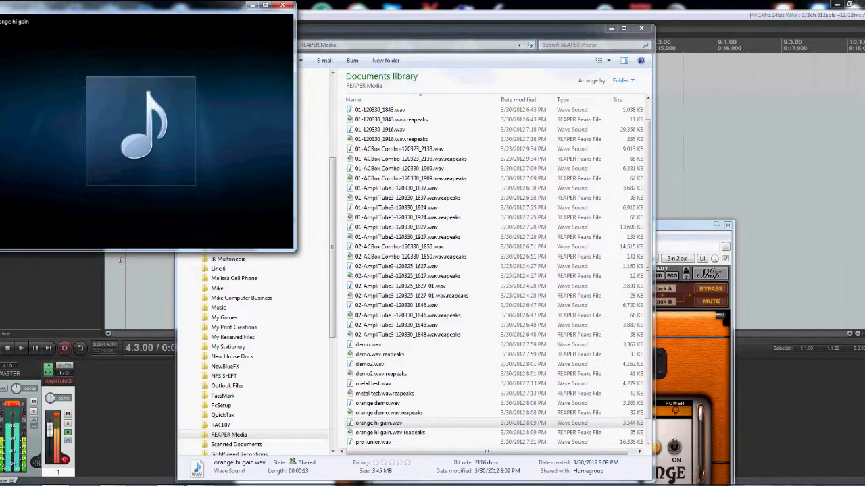
mouse_move(120, 180)
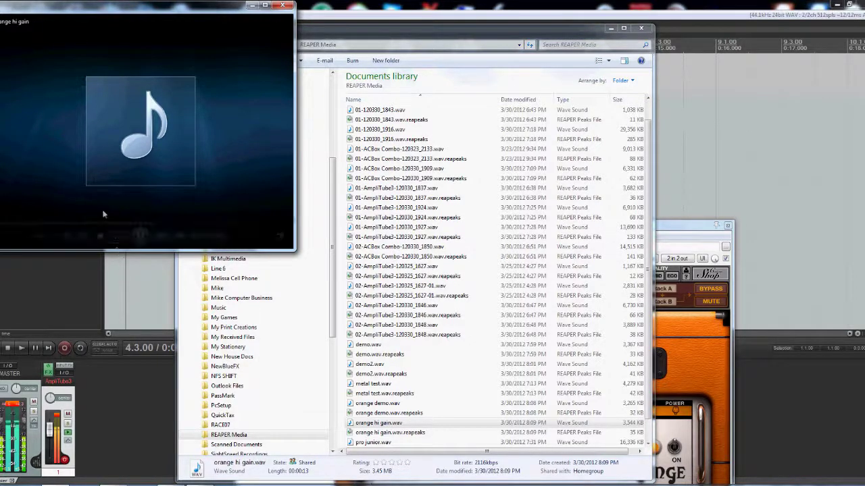
click(283, 7)
click(717, 359)
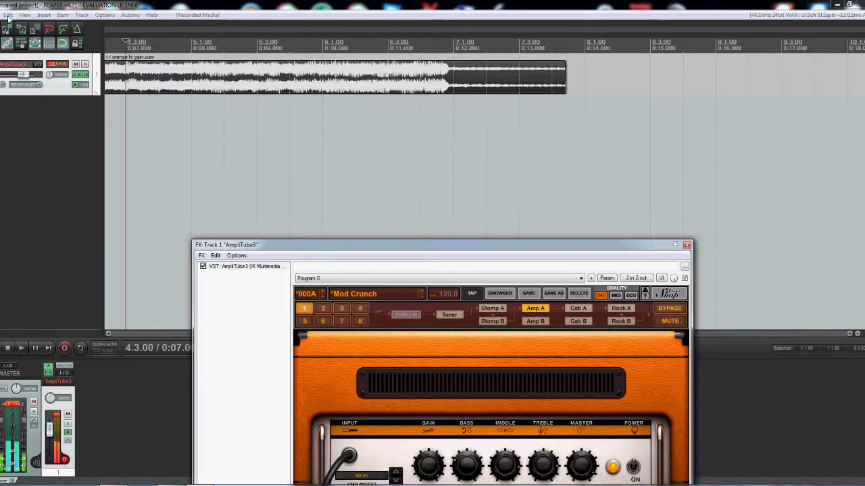
Step: Import the BMinor1.mp3 backing track through Insert > Media file
click(43, 15)
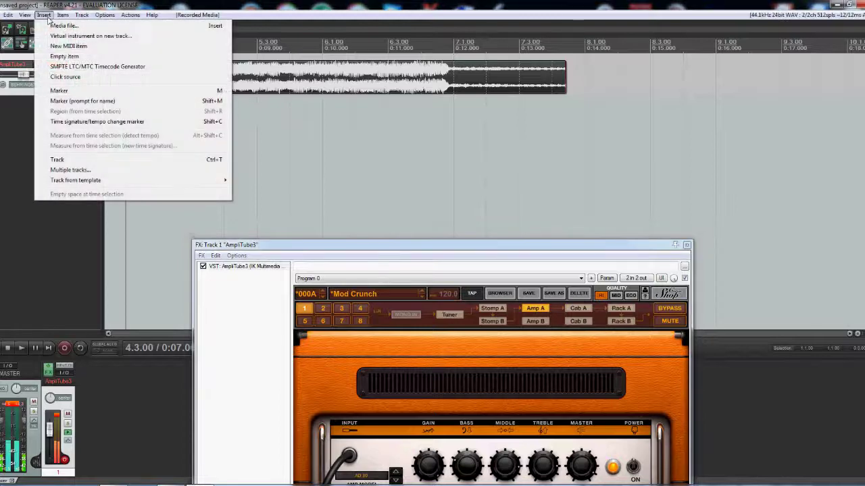
click(57, 26)
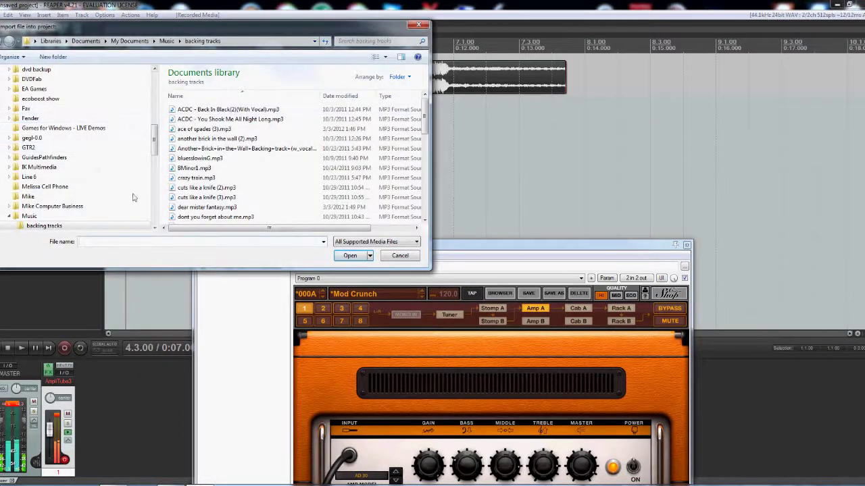
click(196, 168)
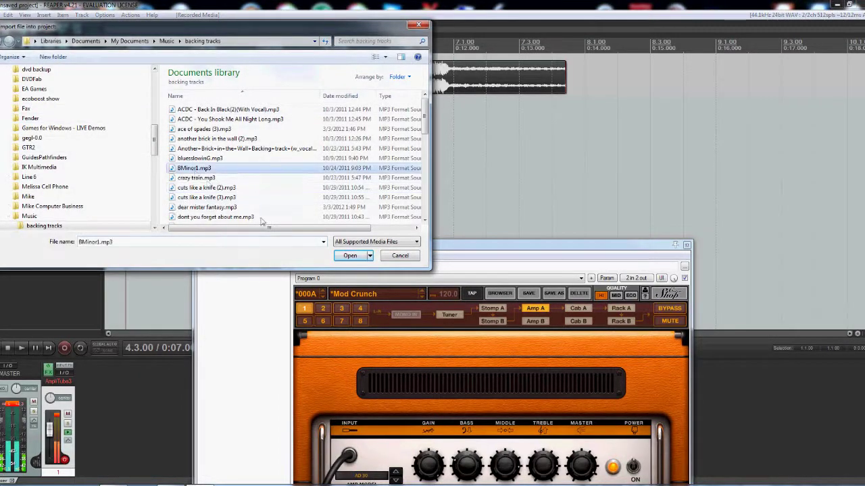
click(349, 256)
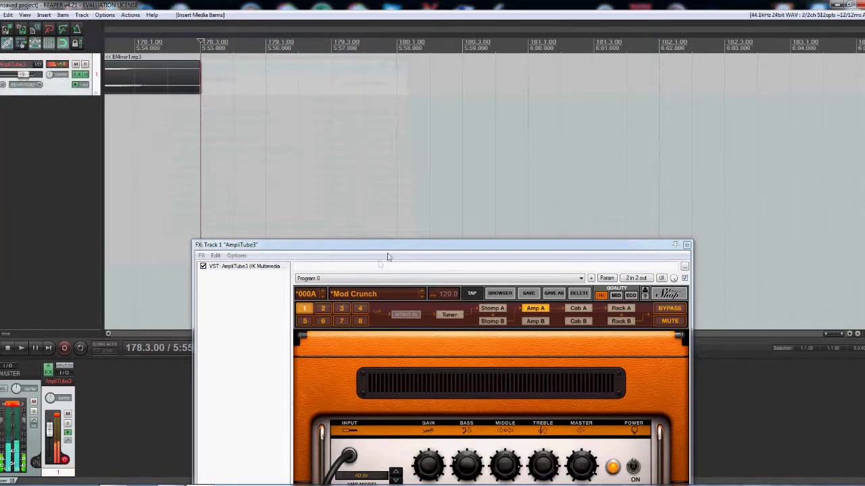
Step: Move the BMinor1.mp3 item onto a new second track from the project start
drag(388, 246, 430, 375)
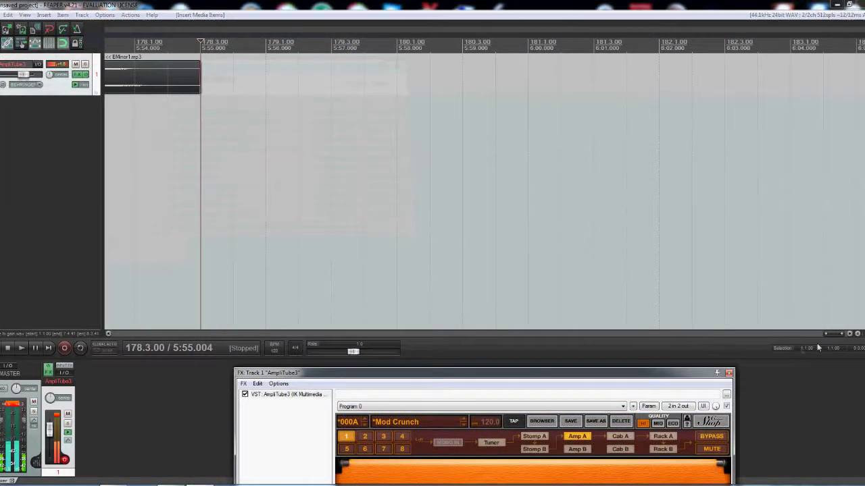
drag(835, 333, 116, 333)
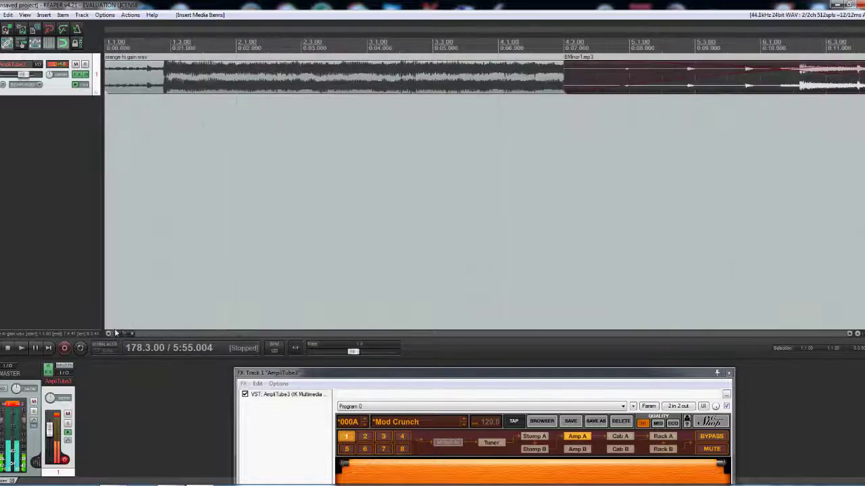
drag(632, 88, 170, 118)
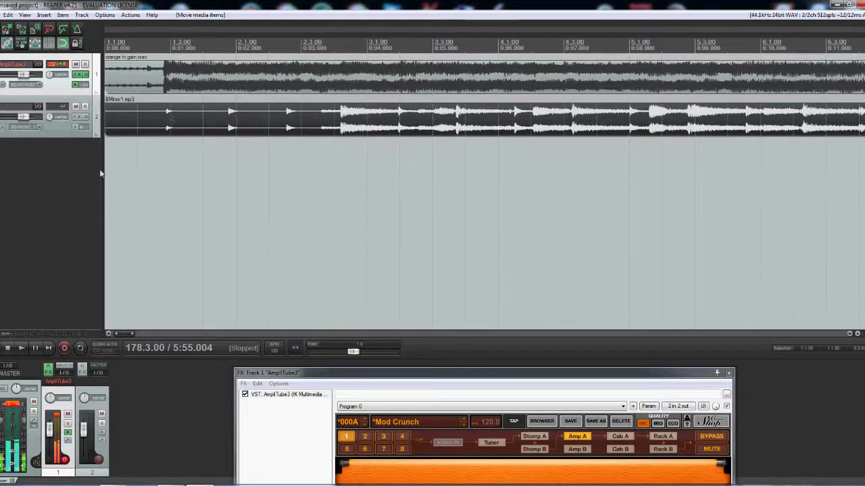
click(125, 83)
Step: Delete the old guitar take, arm track 1, and record a new take over the backing track
key(Delete)
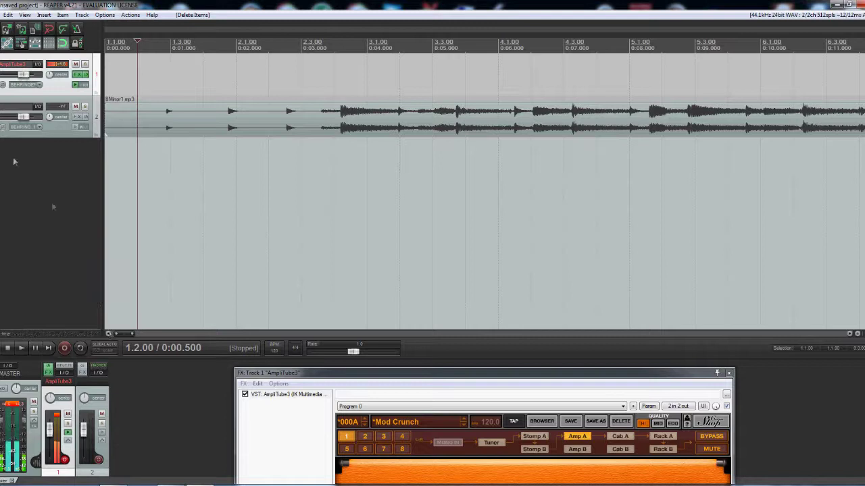
click(3, 126)
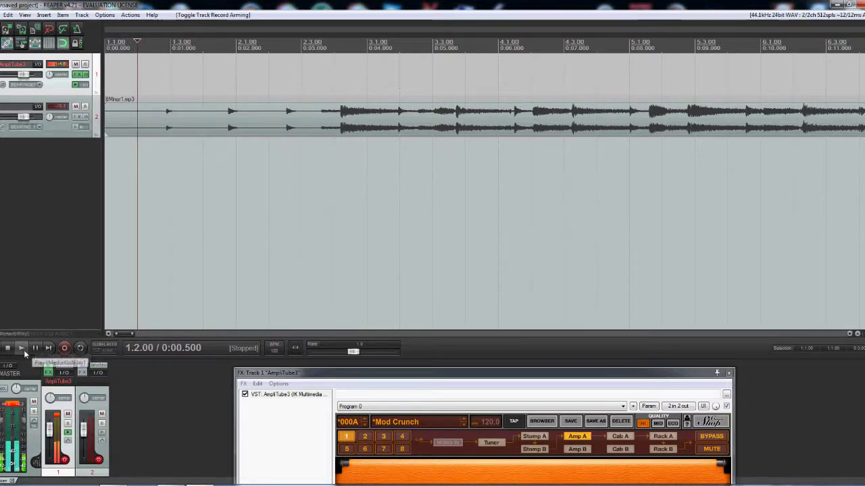
click(63, 348)
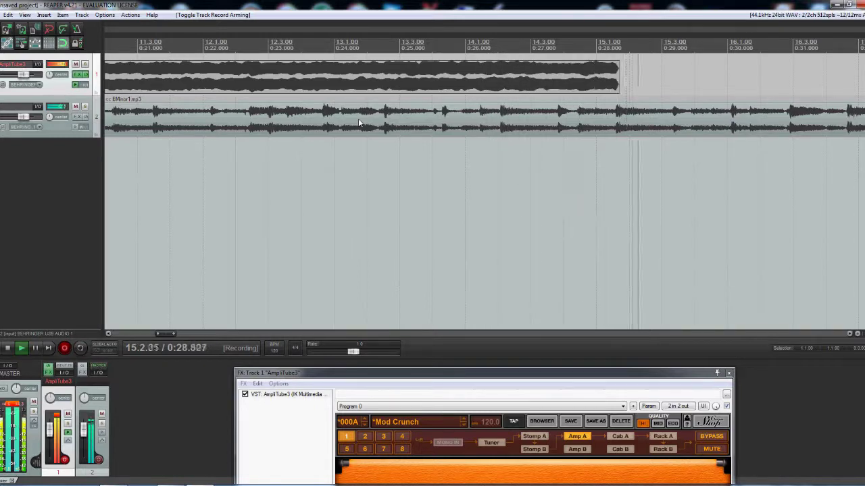
Step: Stop recording and delete both newly recorded files, leaving only the BMinor1.mp3 backing track
key(space)
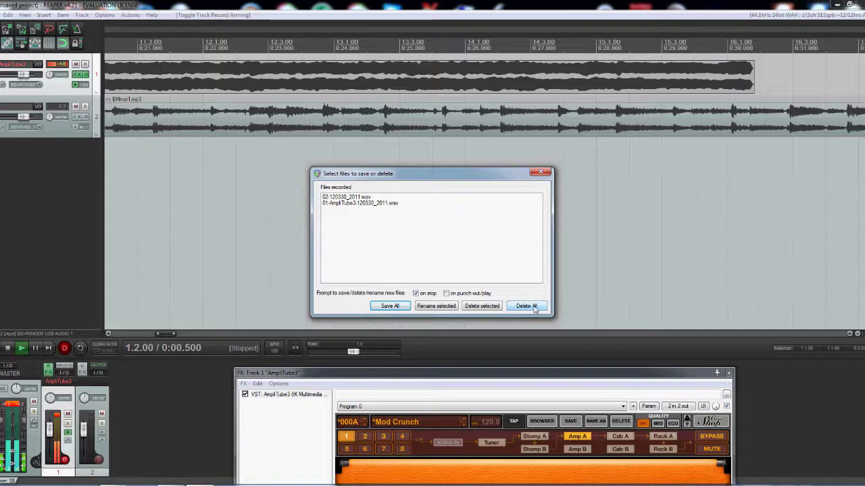
click(533, 307)
click(419, 274)
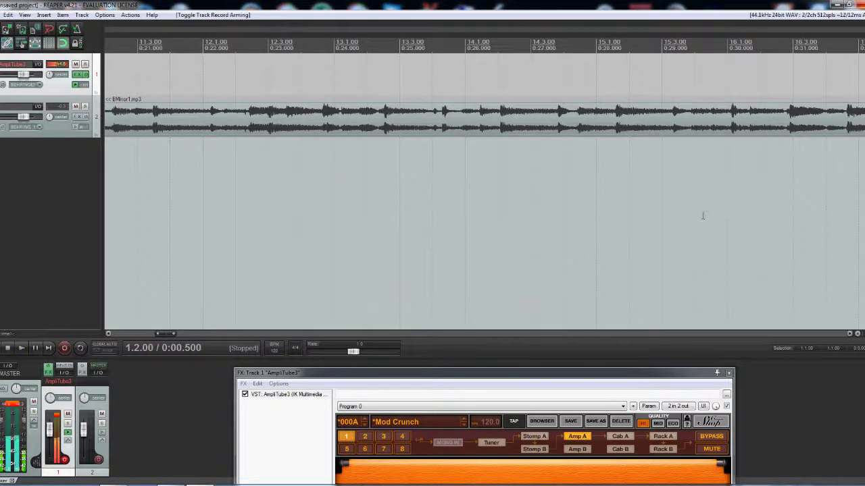
key(alt+Tab)
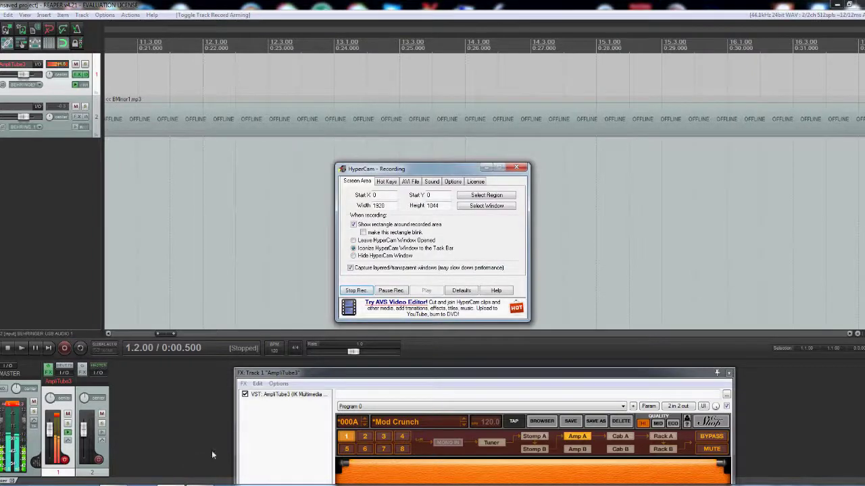